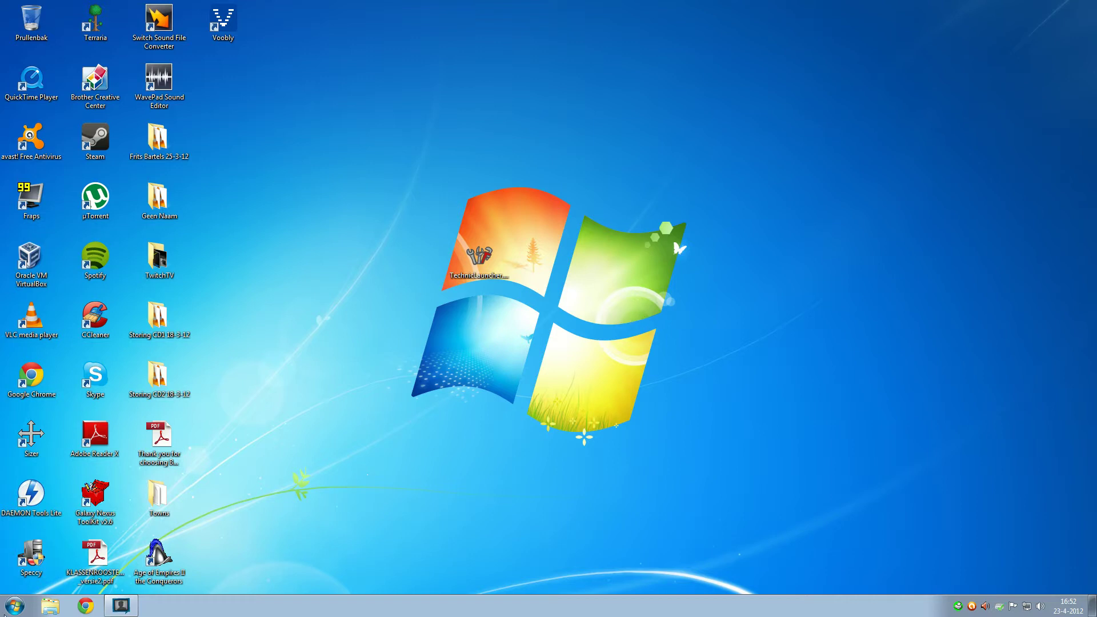
- Search %appdata% from the Start menu and open the Roaming folder result
click(20, 601)
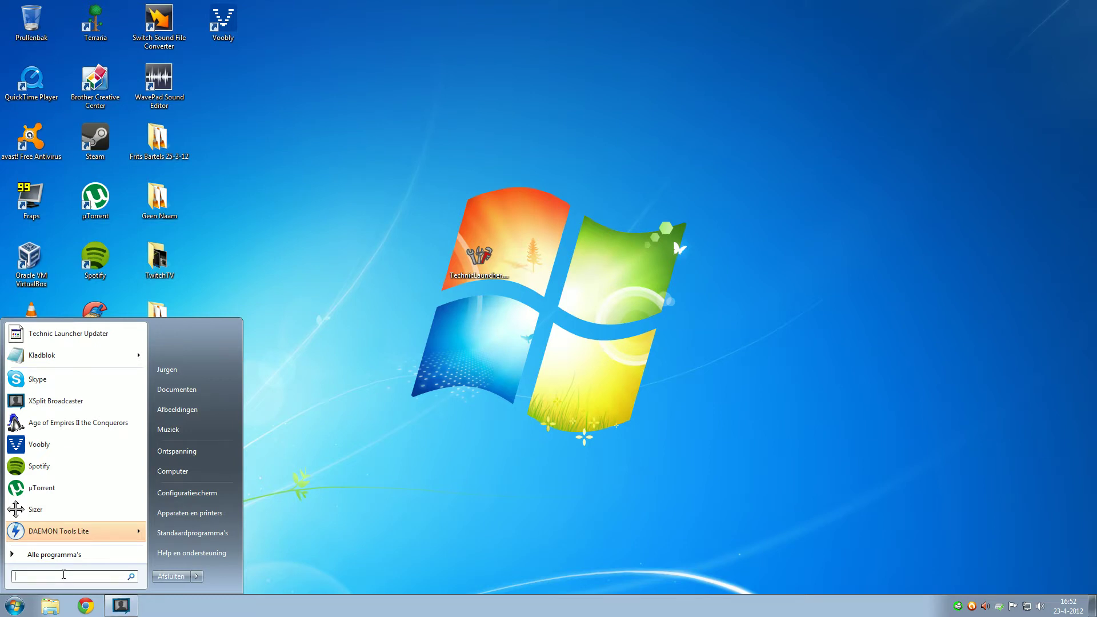
text(%a)
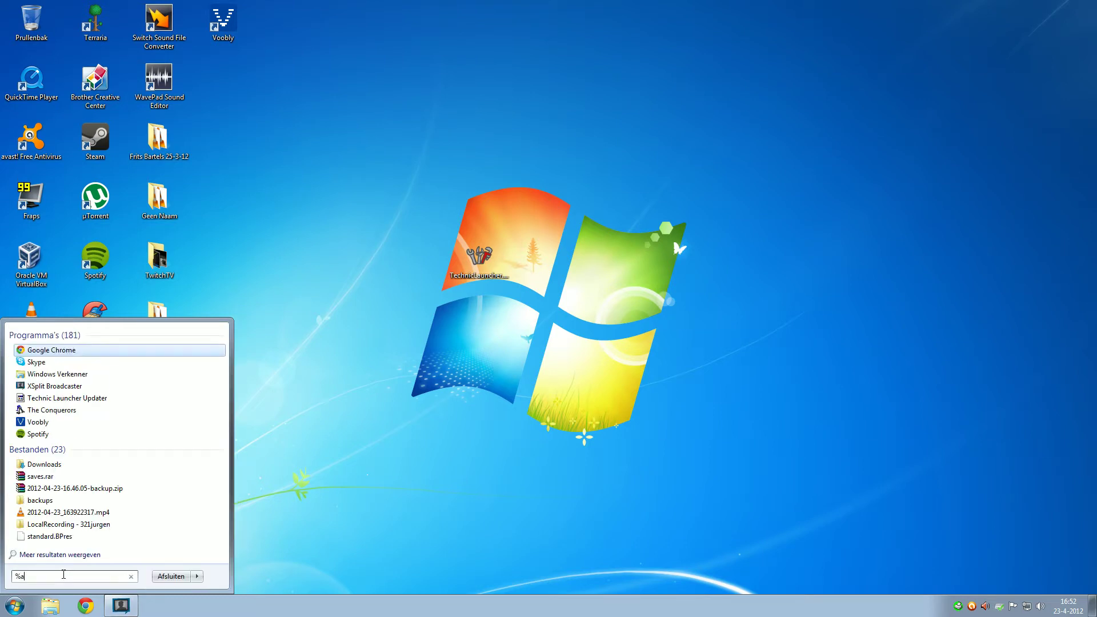
text(ppdata)
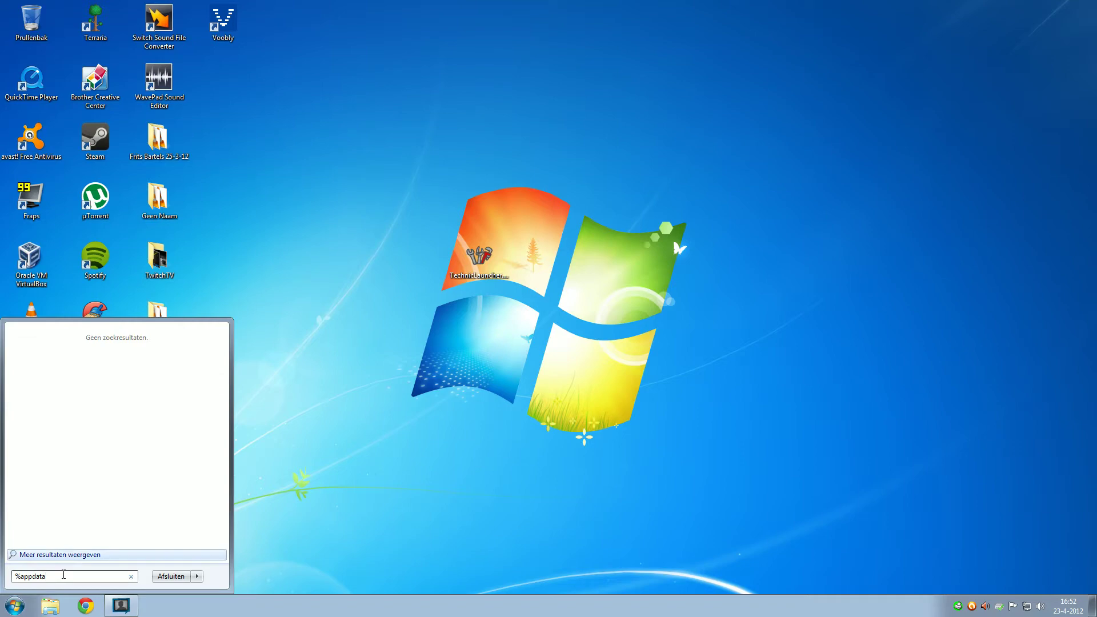
text(%)
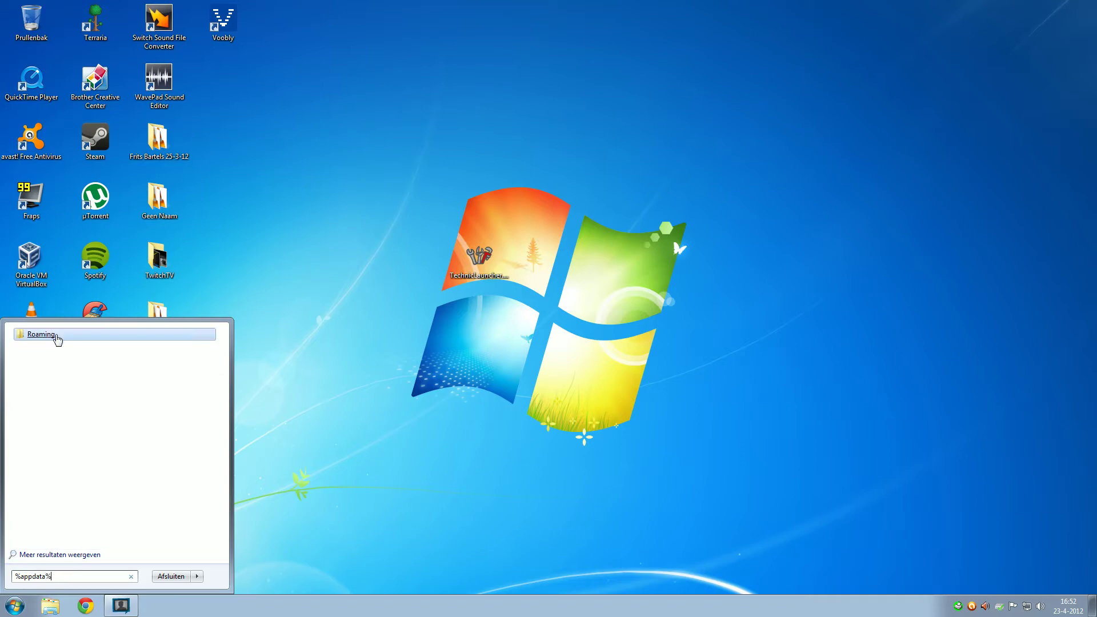
click(53, 334)
- In .techniclauncher\technicssp\saves, select TheWorld and NEI.dat and copy them
double_click(217, 256)
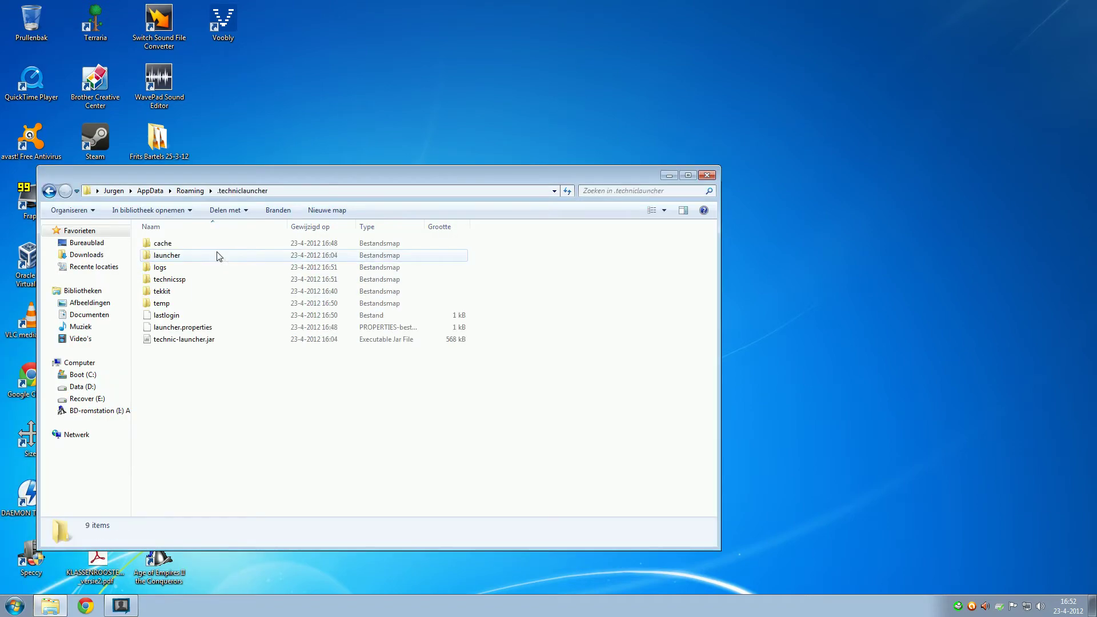
double_click(218, 283)
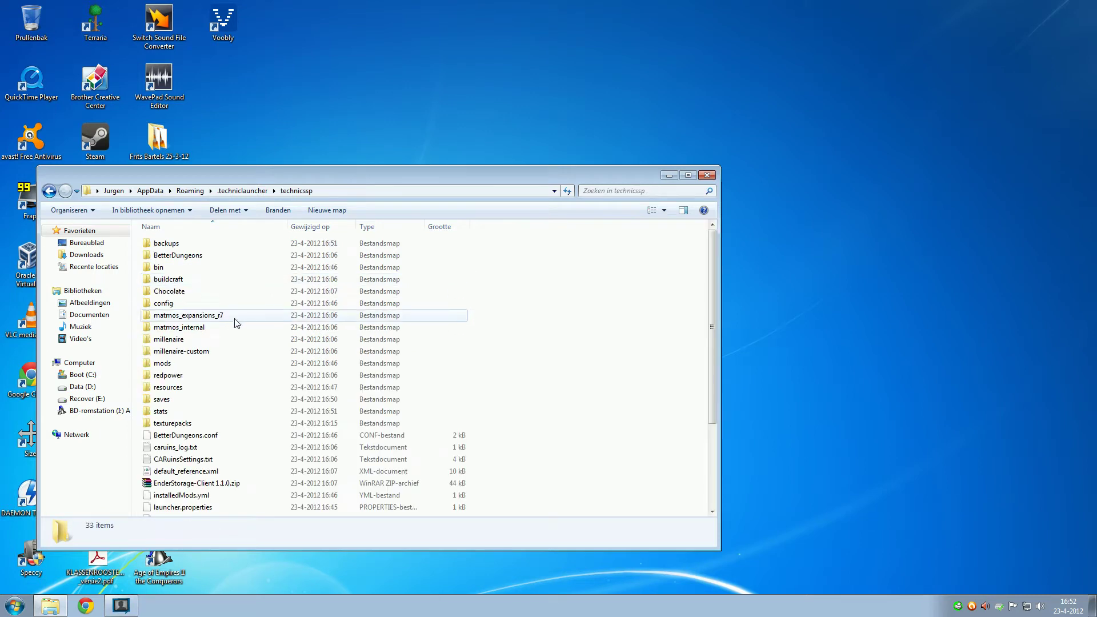
double_click(210, 402)
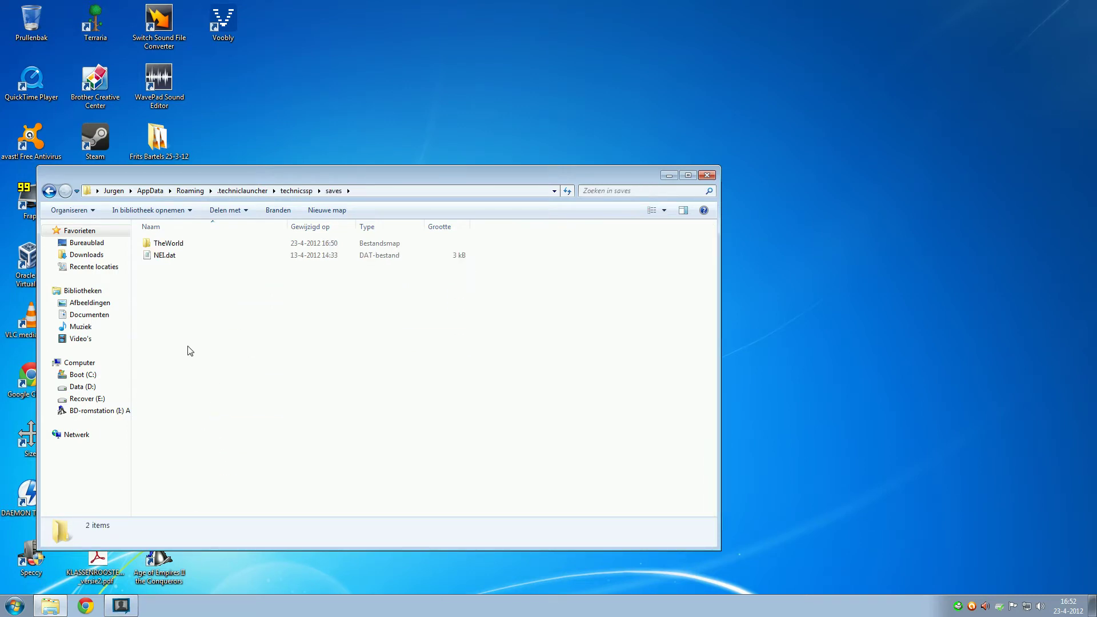
drag(219, 352, 180, 249)
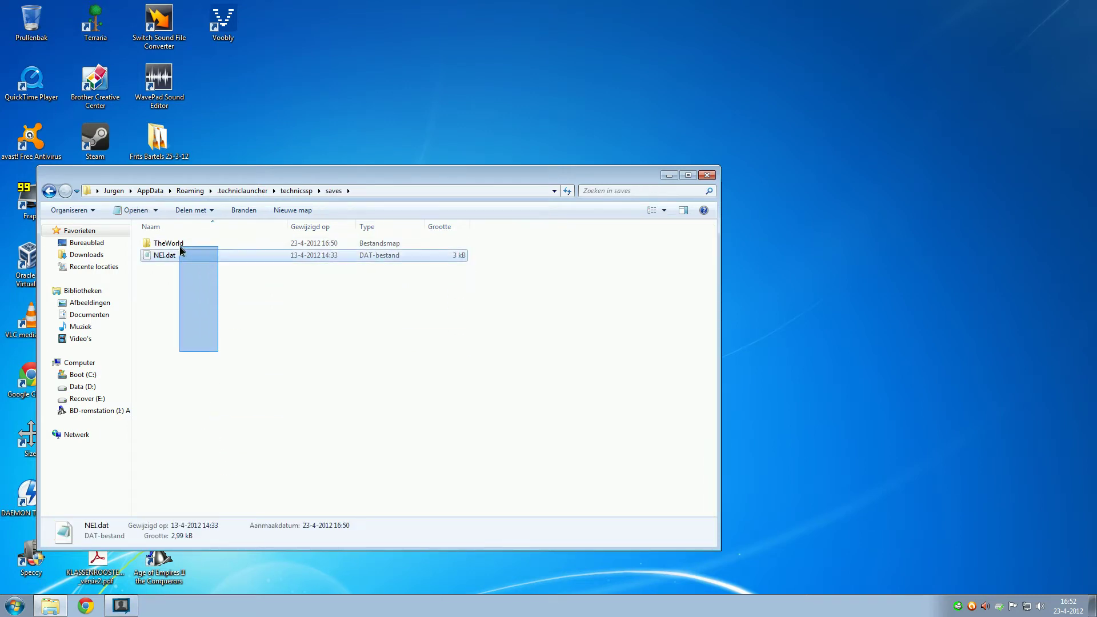
click(203, 306)
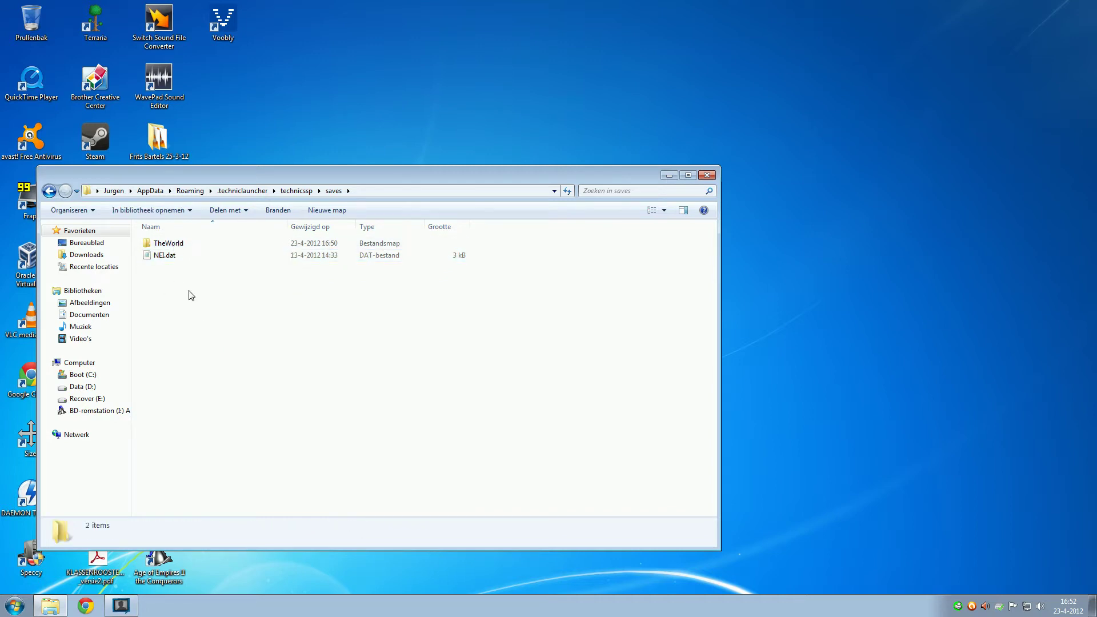
drag(236, 280, 184, 244)
right_click(184, 244)
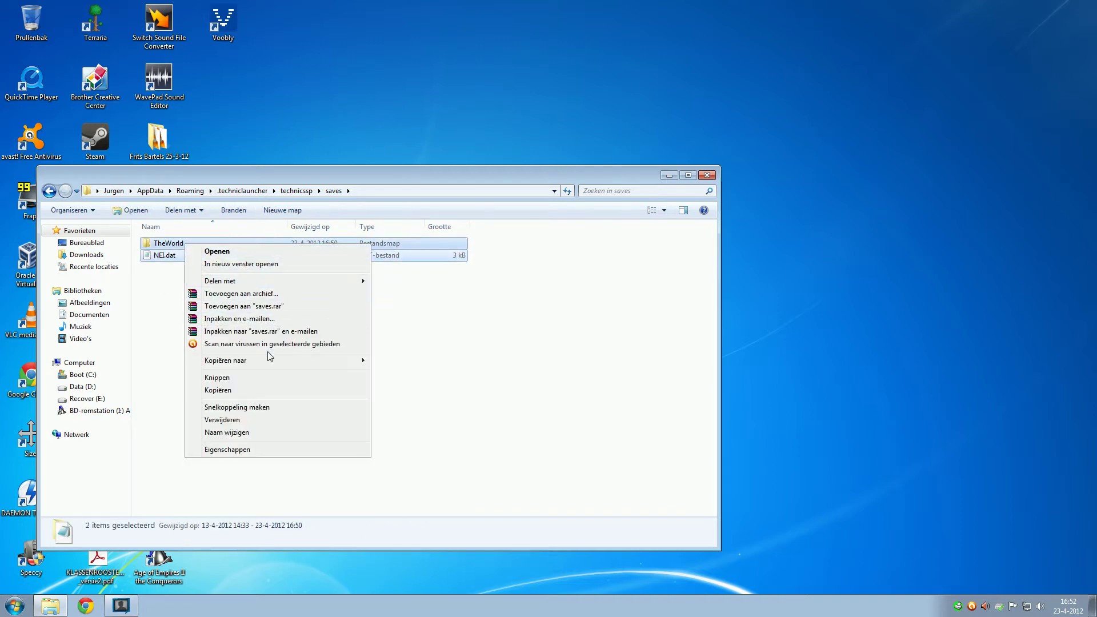
click(245, 392)
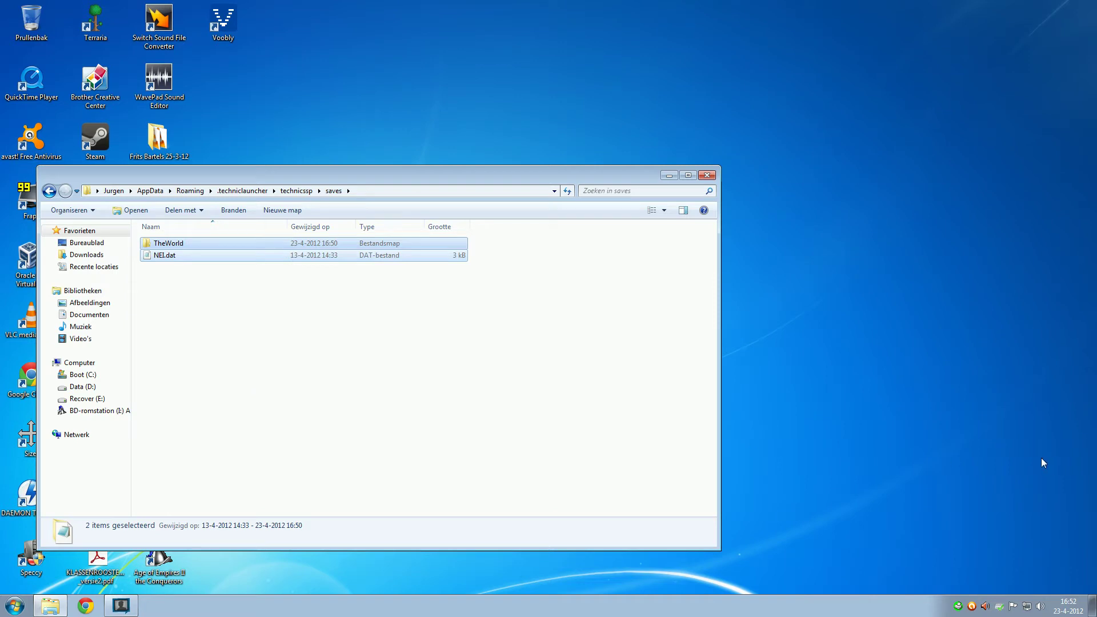
- Paste TheWorld and NEI.dat onto the desktop and close the Explorer window
right_click(867, 449)
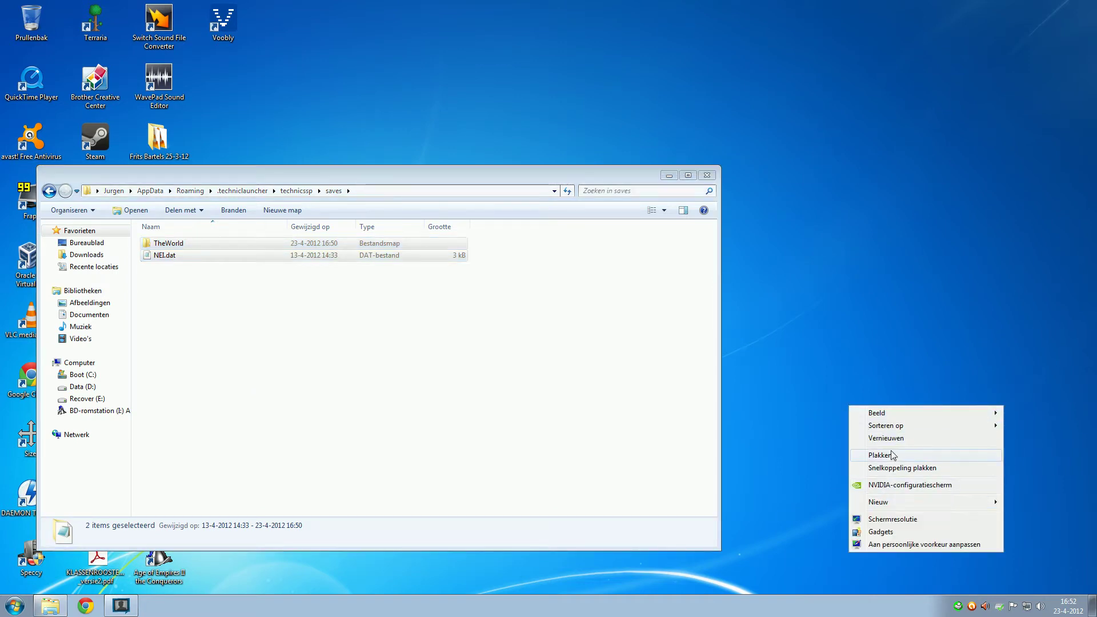
click(894, 459)
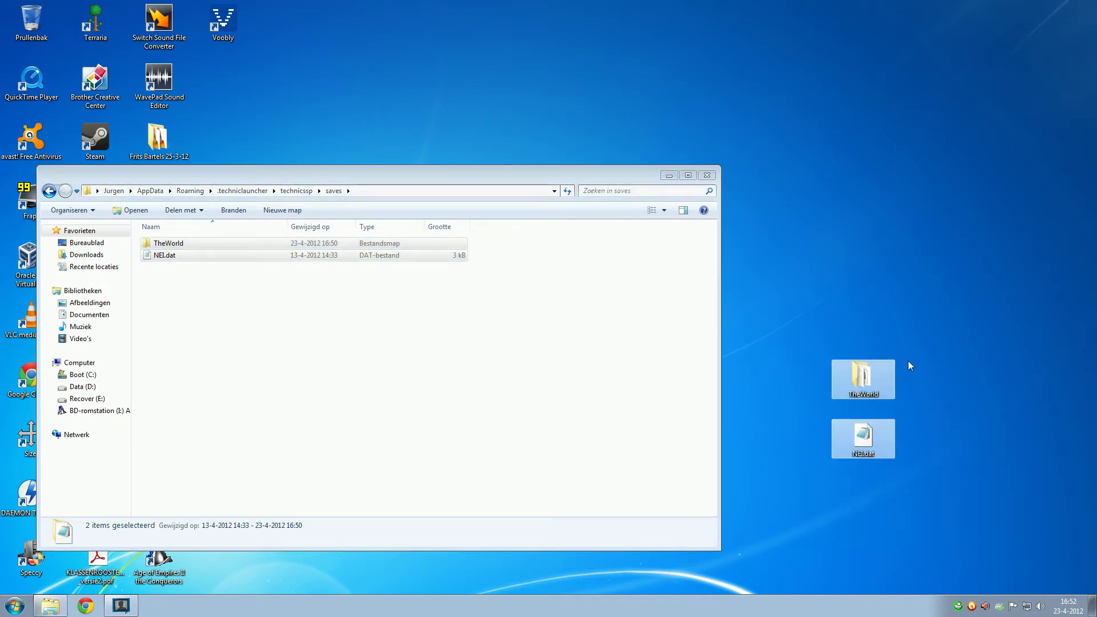
drag(966, 324, 829, 490)
click(830, 491)
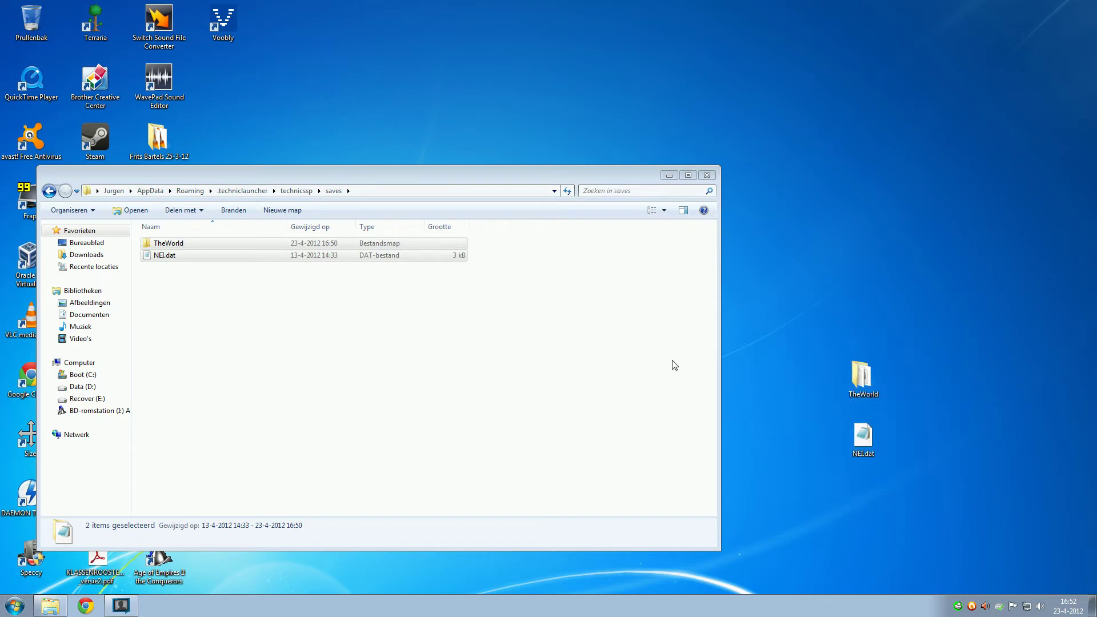
click(706, 175)
- Launch Technic Launcher, set 'Always use development builds', save, and log in to start the modpack
double_click(478, 257)
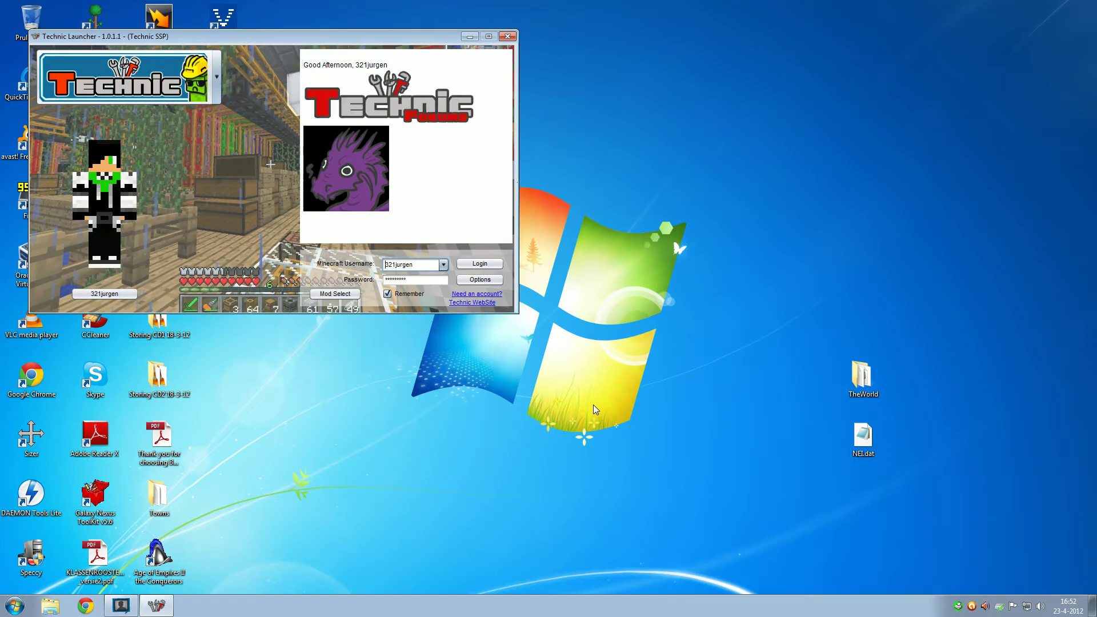
click(479, 283)
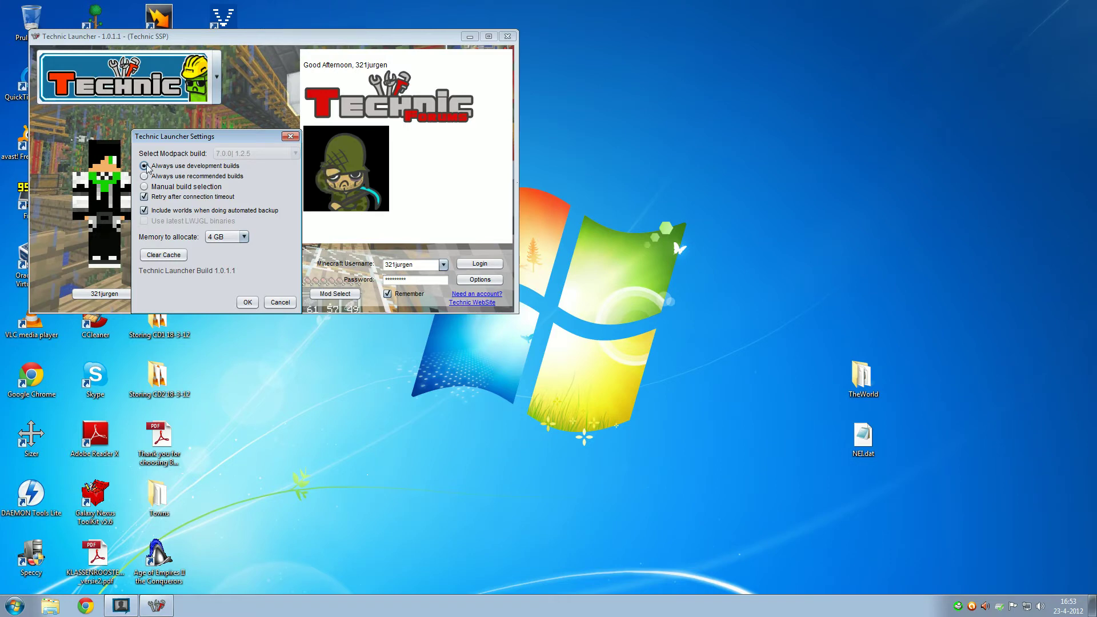
click(167, 176)
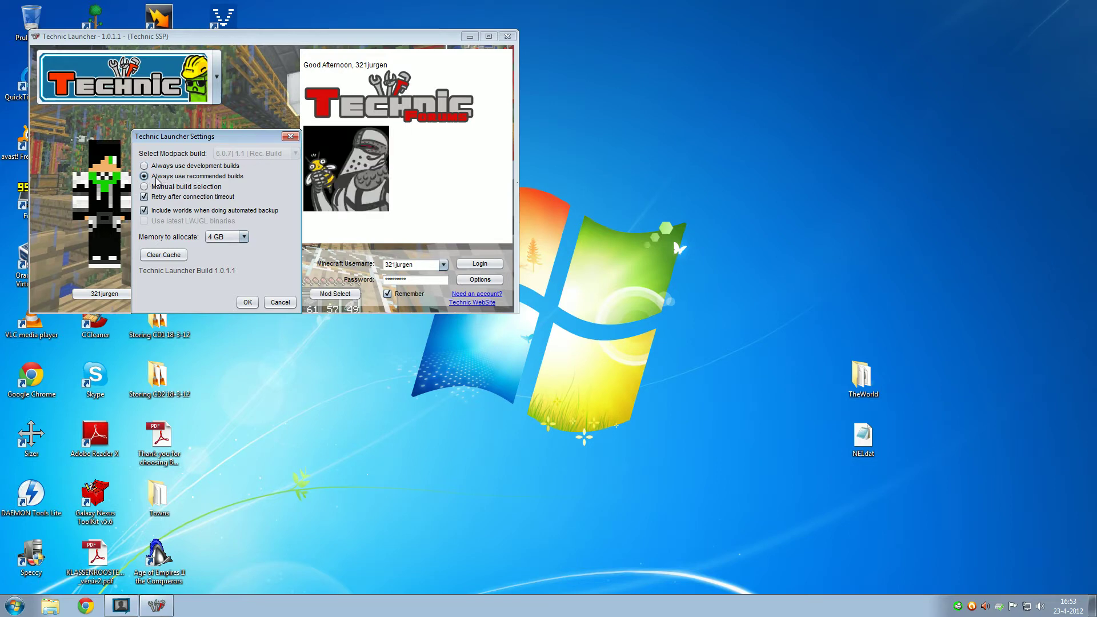
click(180, 171)
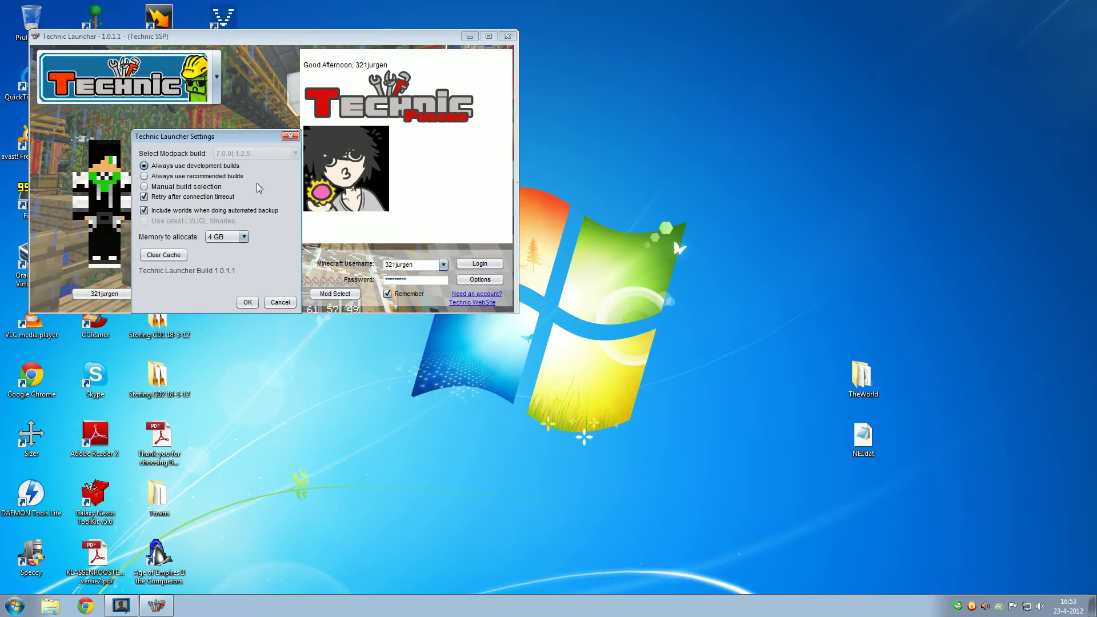
click(247, 302)
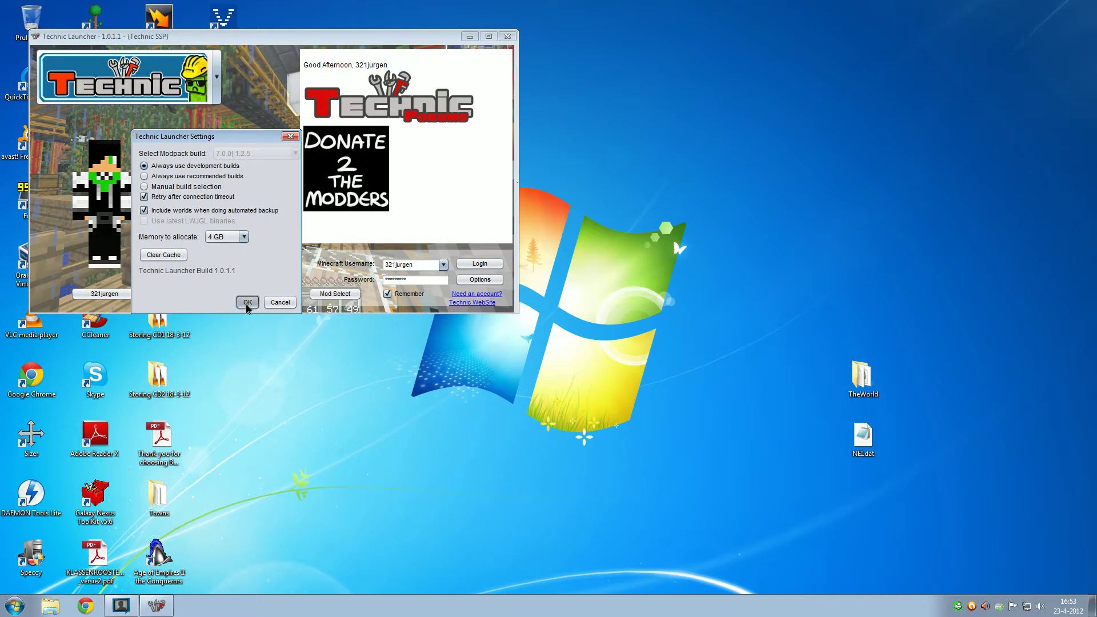
click(483, 266)
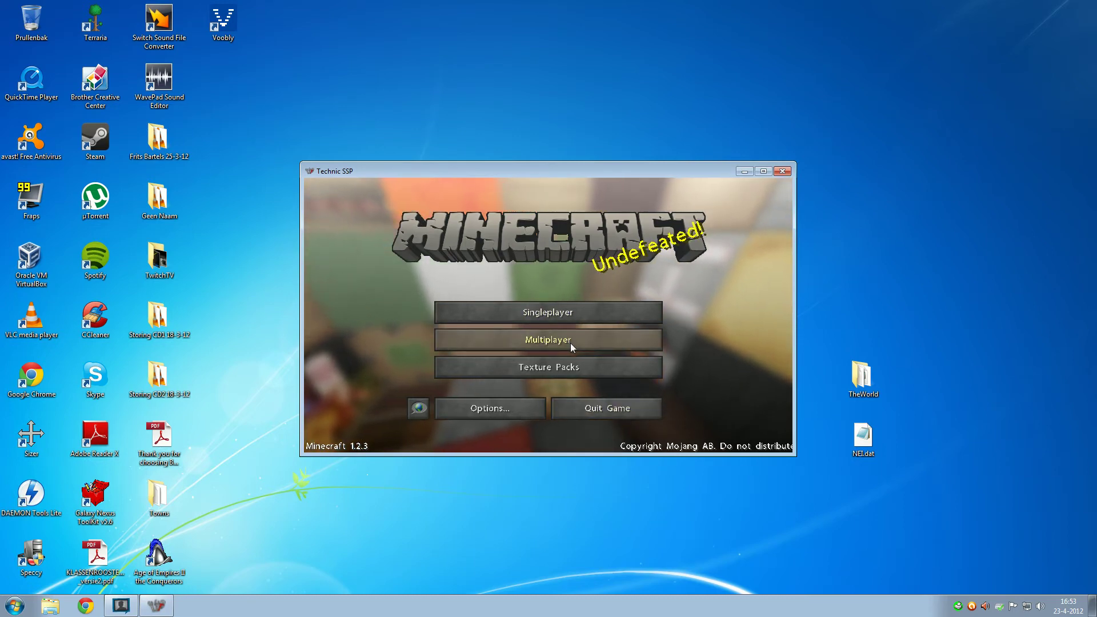
- Load TheWorld from the Singleplayer world list
click(604, 317)
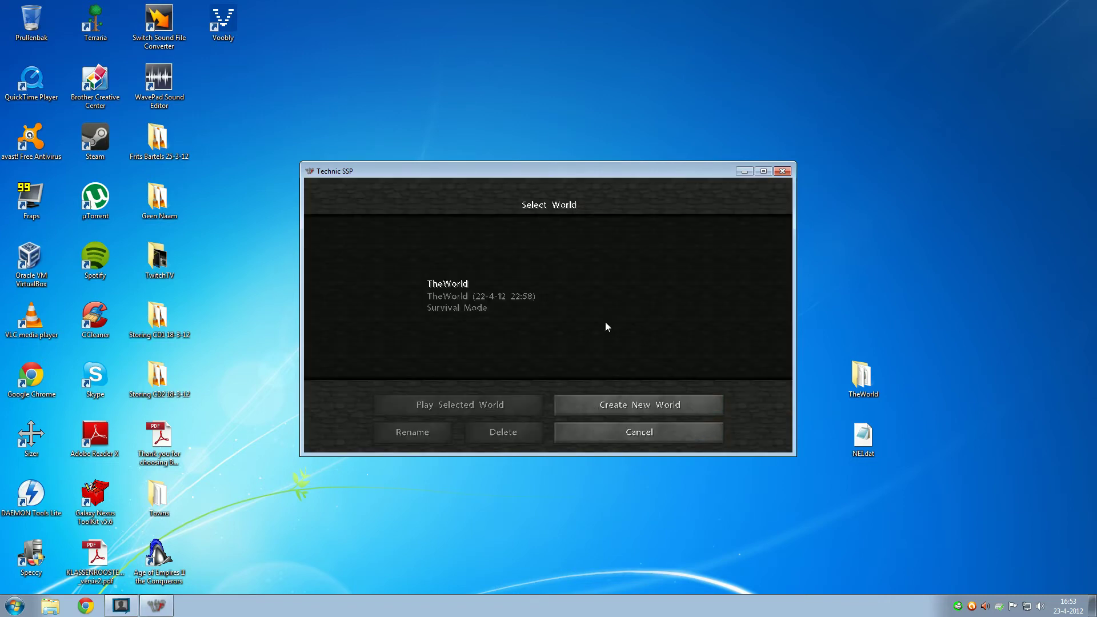
click(455, 296)
click(500, 399)
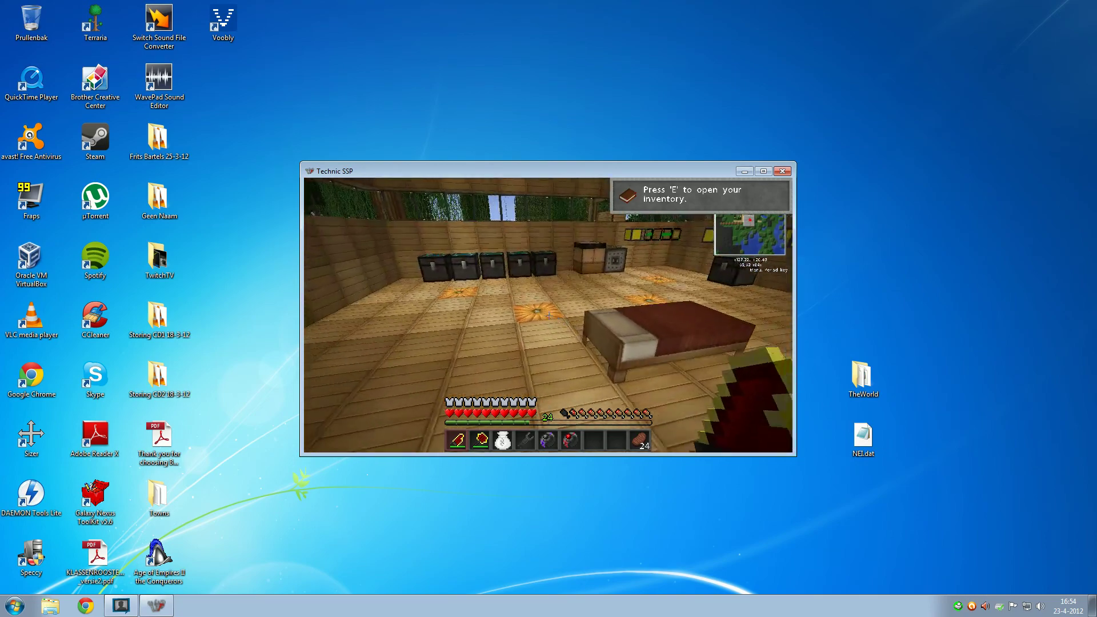
- Walk forward briefly, then Save and Quit to Title and quit the game
key(w)
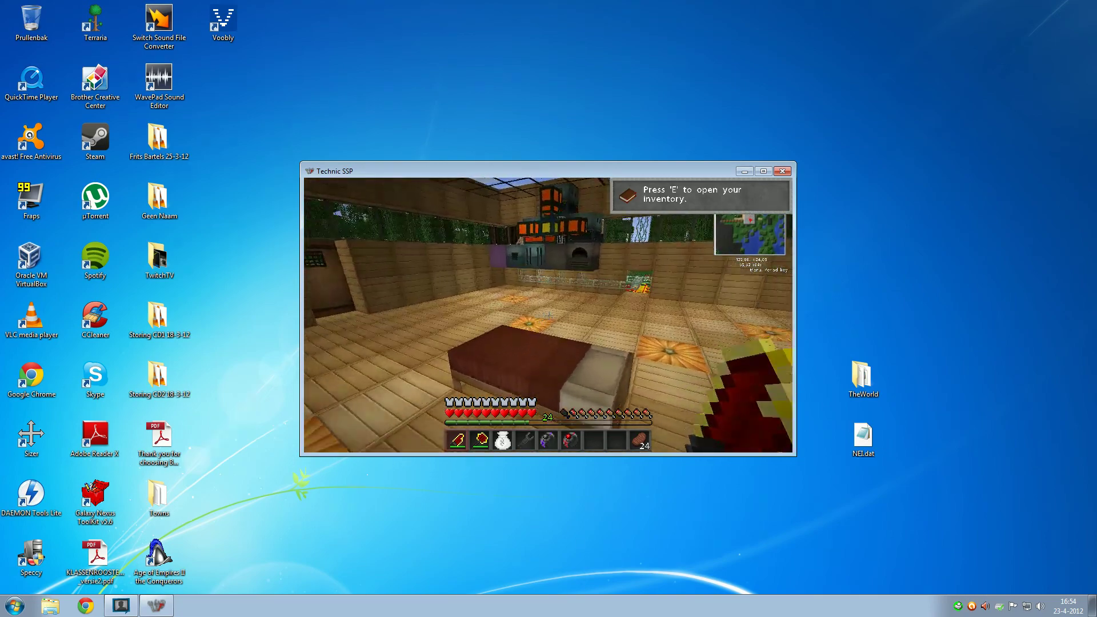
key(Escape)
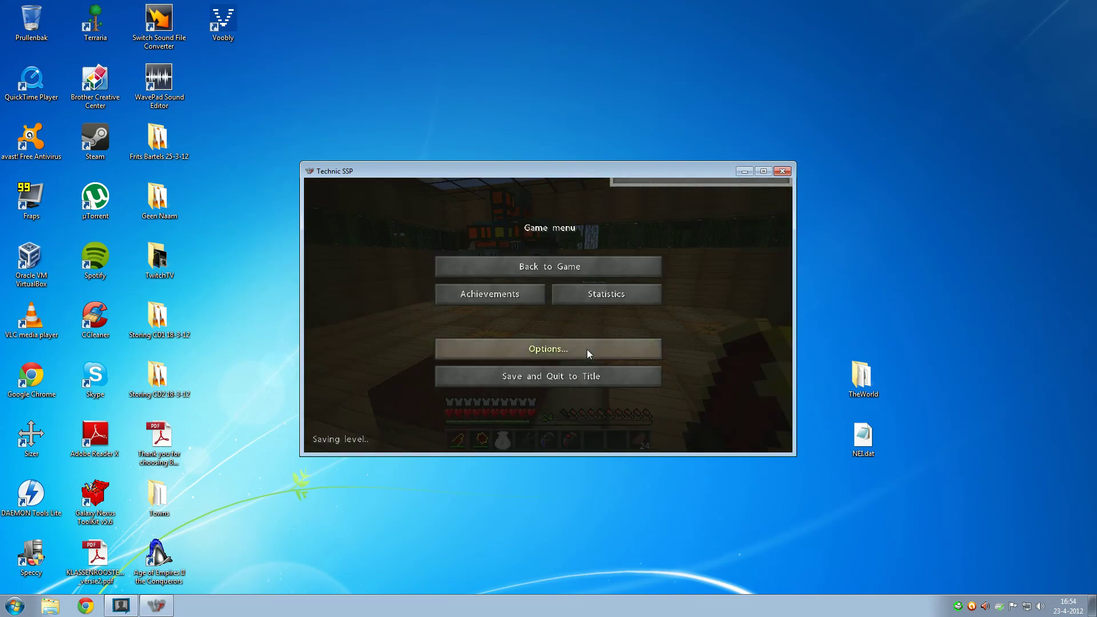
click(575, 381)
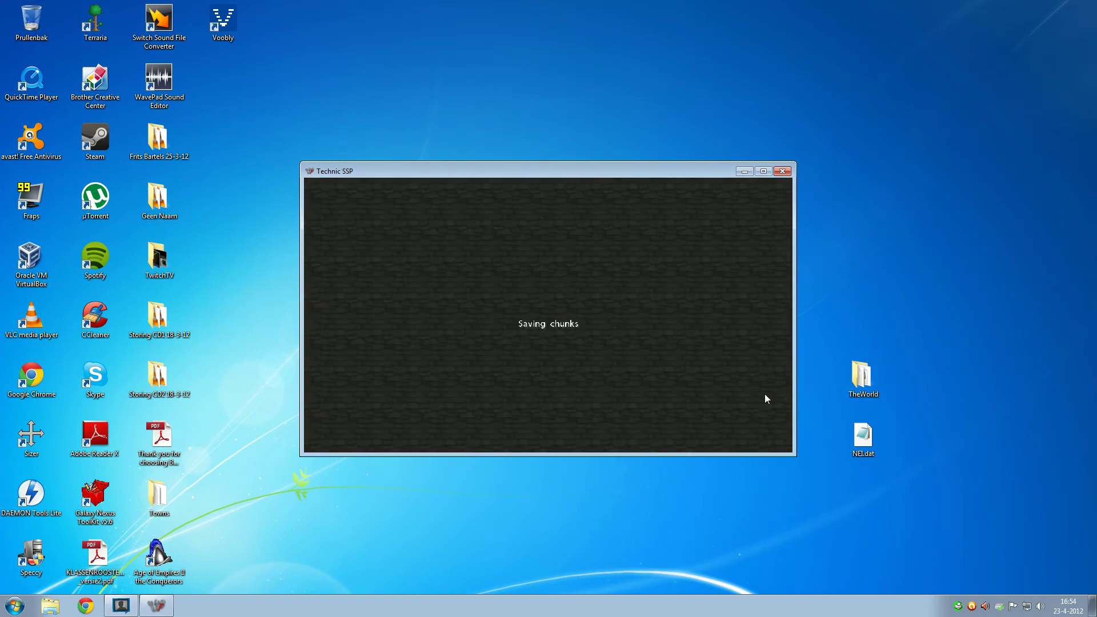
click(634, 407)
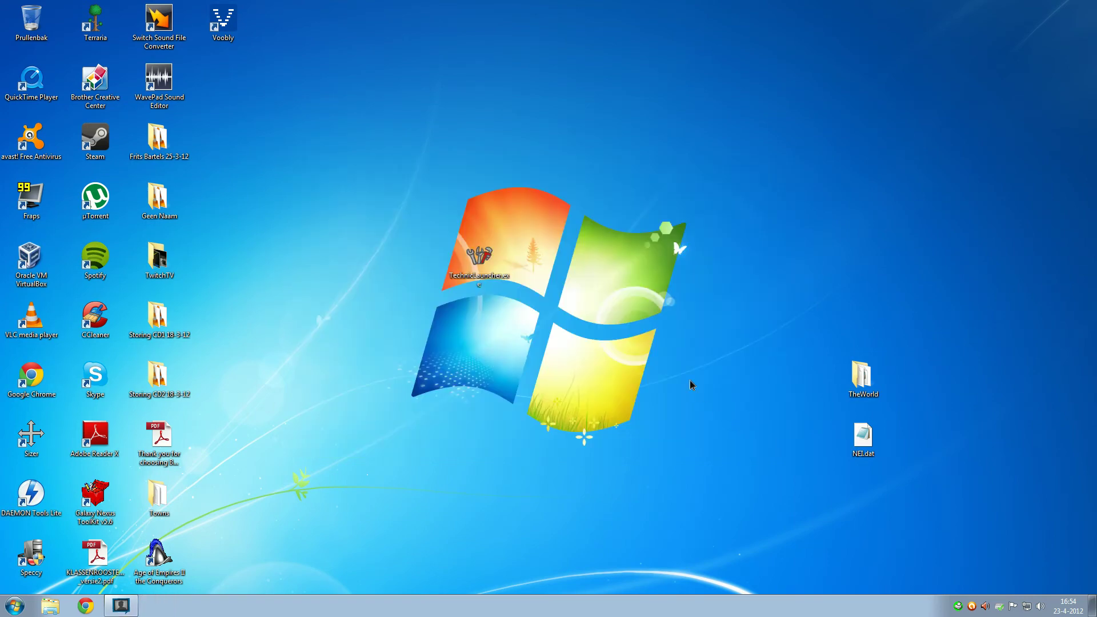
- Select and deselect the TheWorld and NEI.dat desktop icons, then start TechnicLauncher.exe
drag(852, 301, 983, 489)
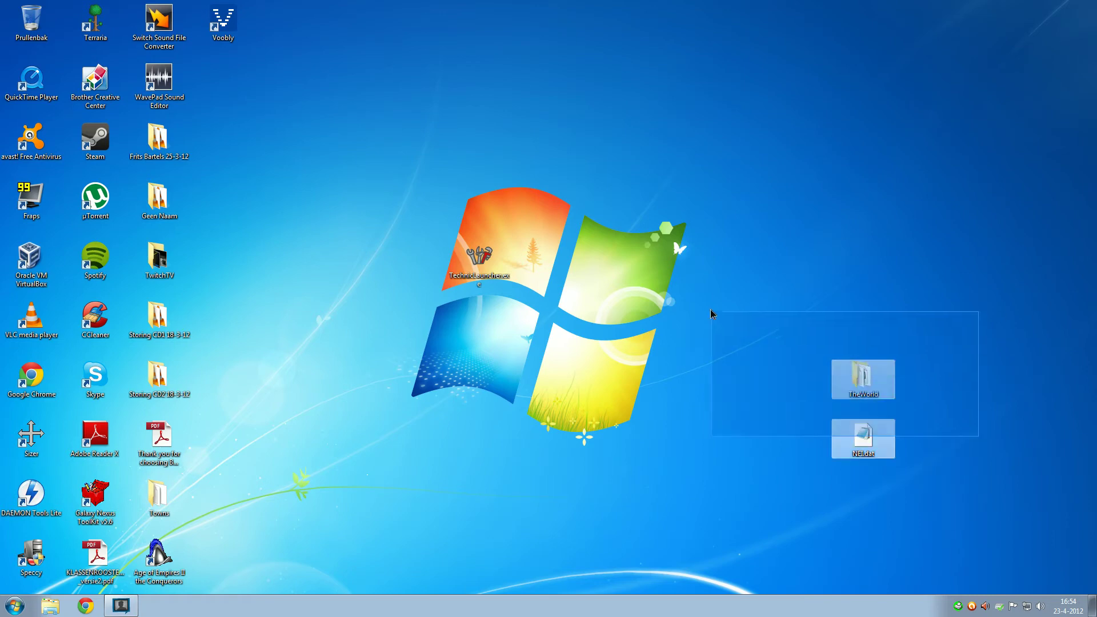
mouse_move(978, 437)
mouse_down()
mouse_move(740, 318)
mouse_move(910, 513)
mouse_up()
click(740, 321)
click(964, 526)
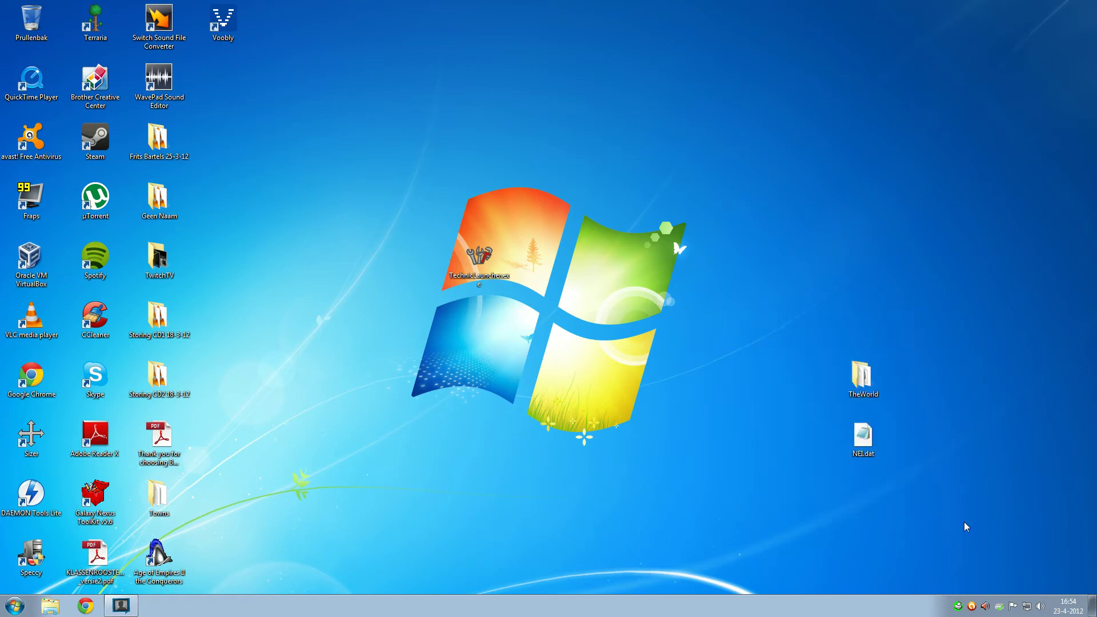
drag(826, 342, 963, 537)
drag(800, 328, 934, 534)
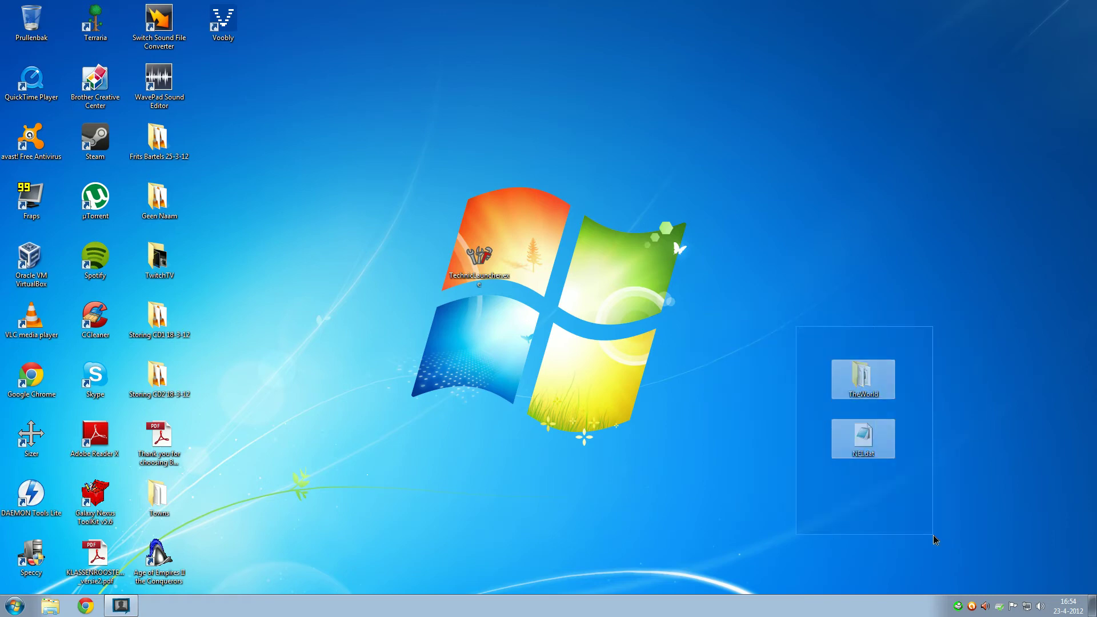
click(559, 471)
mouse_move(720, 305)
mouse_down()
mouse_move(948, 550)
mouse_move(948, 539)
mouse_up()
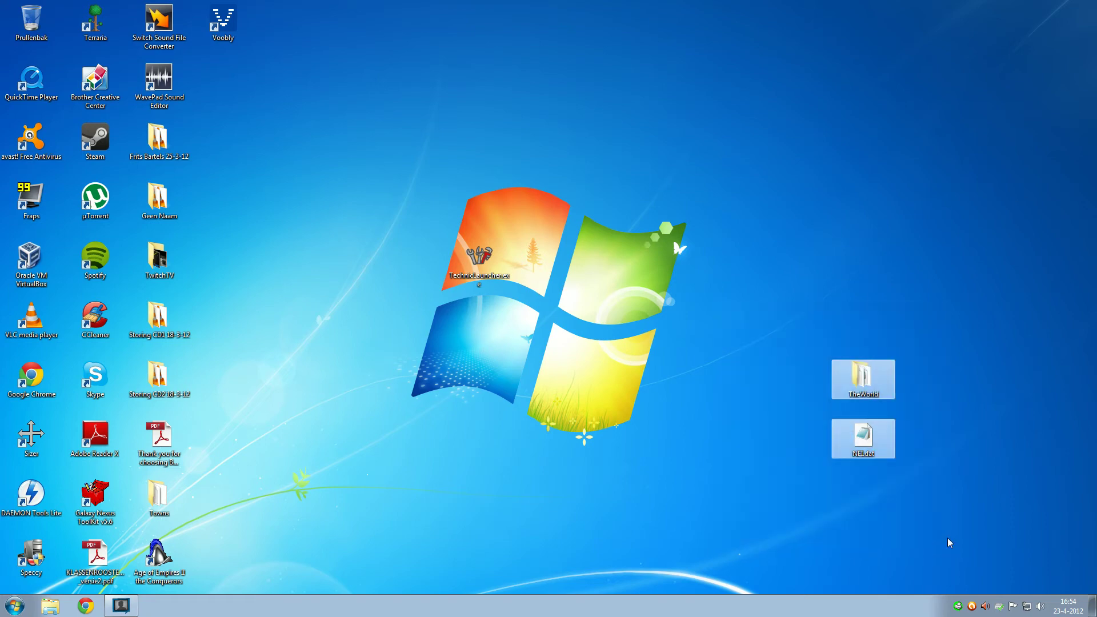
click(310, 174)
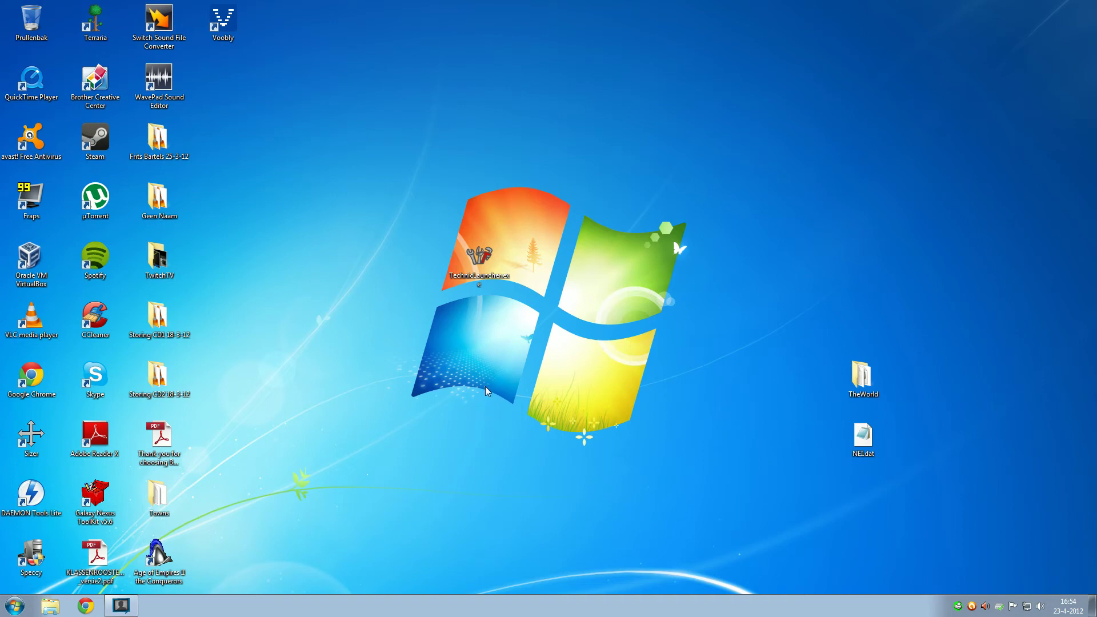
click(487, 275)
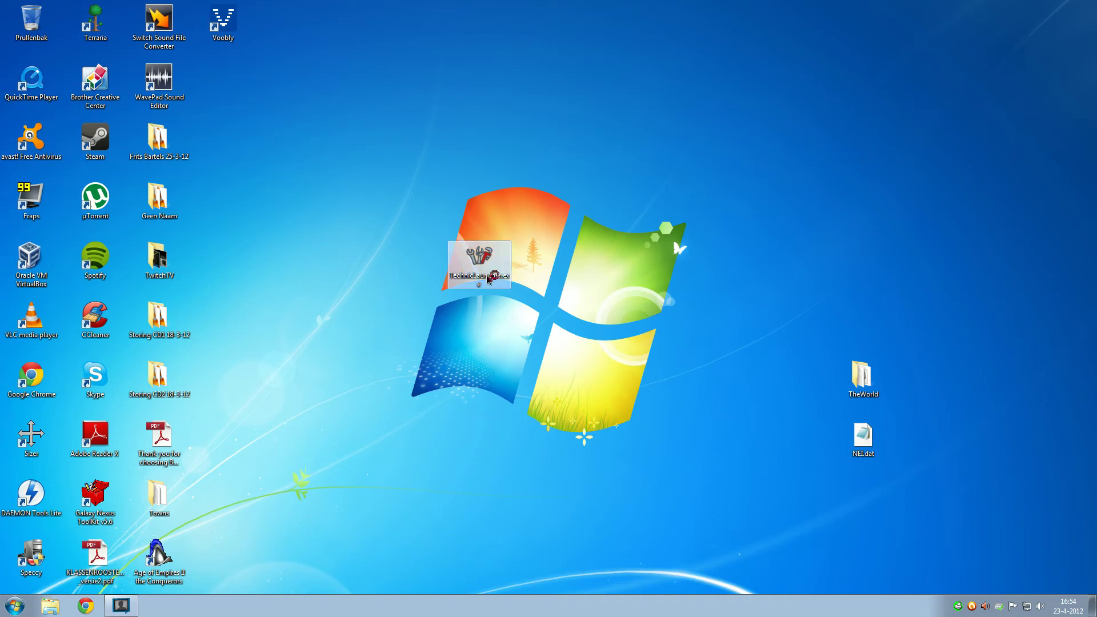
click(587, 437)
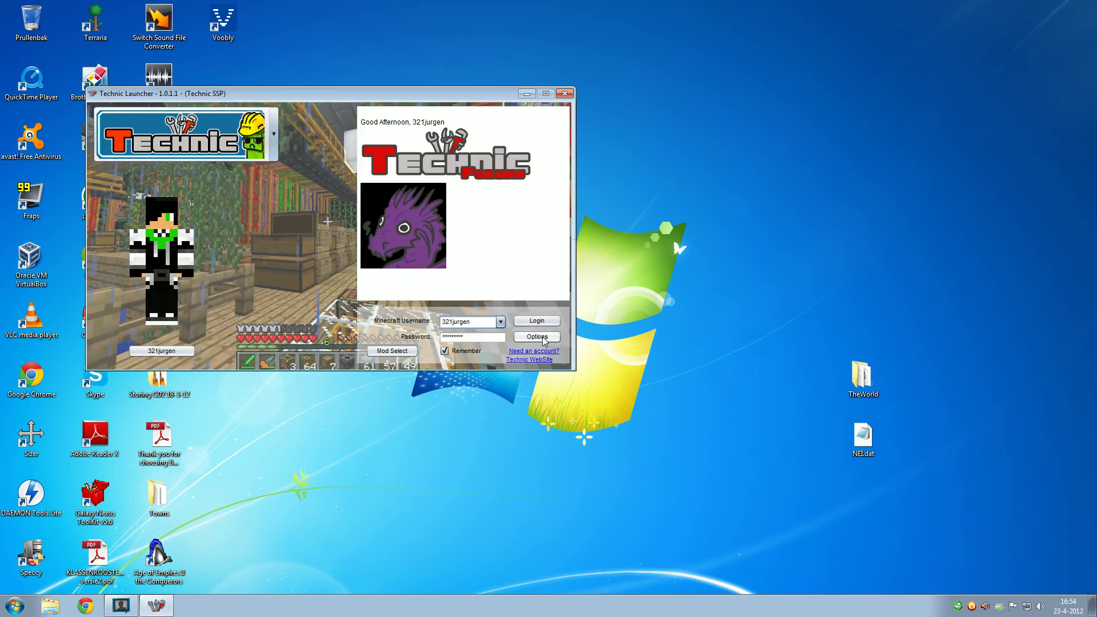
- Choose 'Always use recommended builds' (6.0.7 Rec. Build) in Options and confirm with OK
click(540, 338)
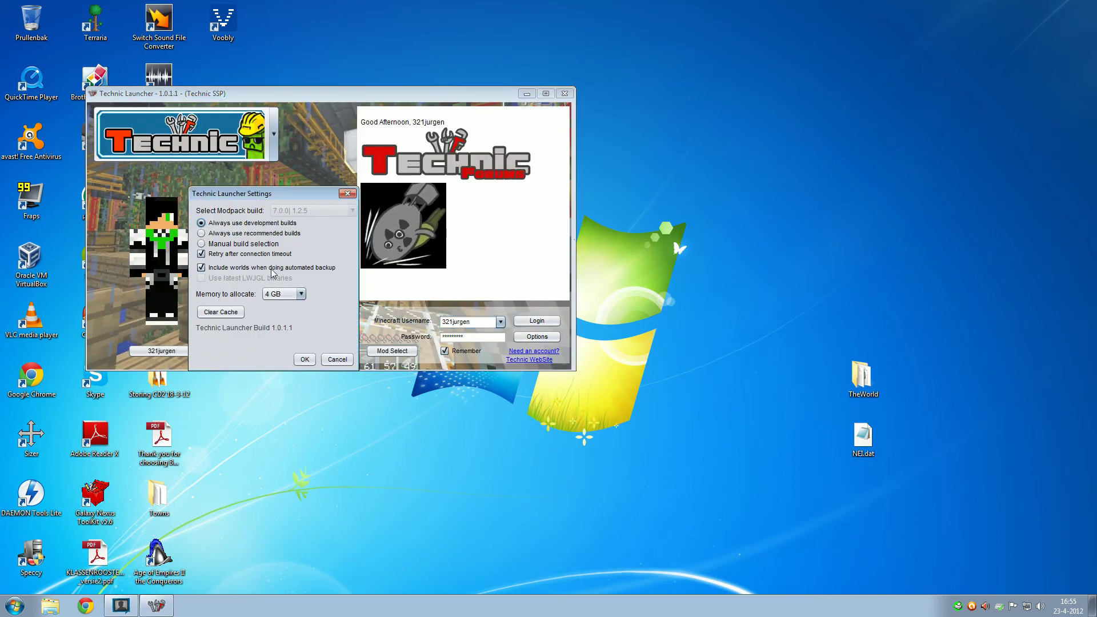
click(256, 233)
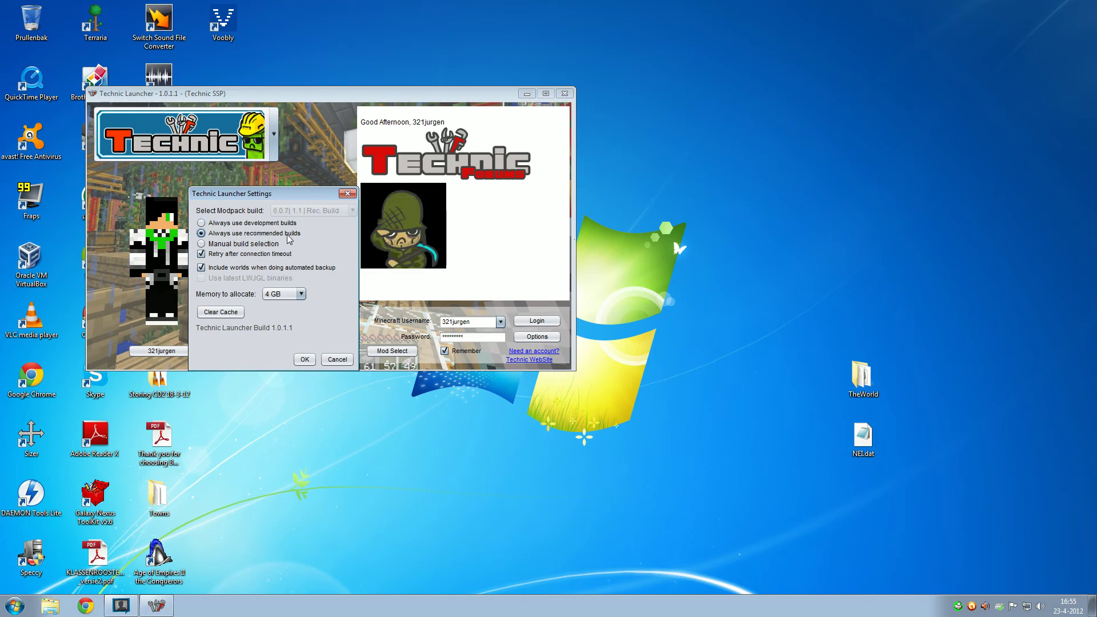
click(305, 360)
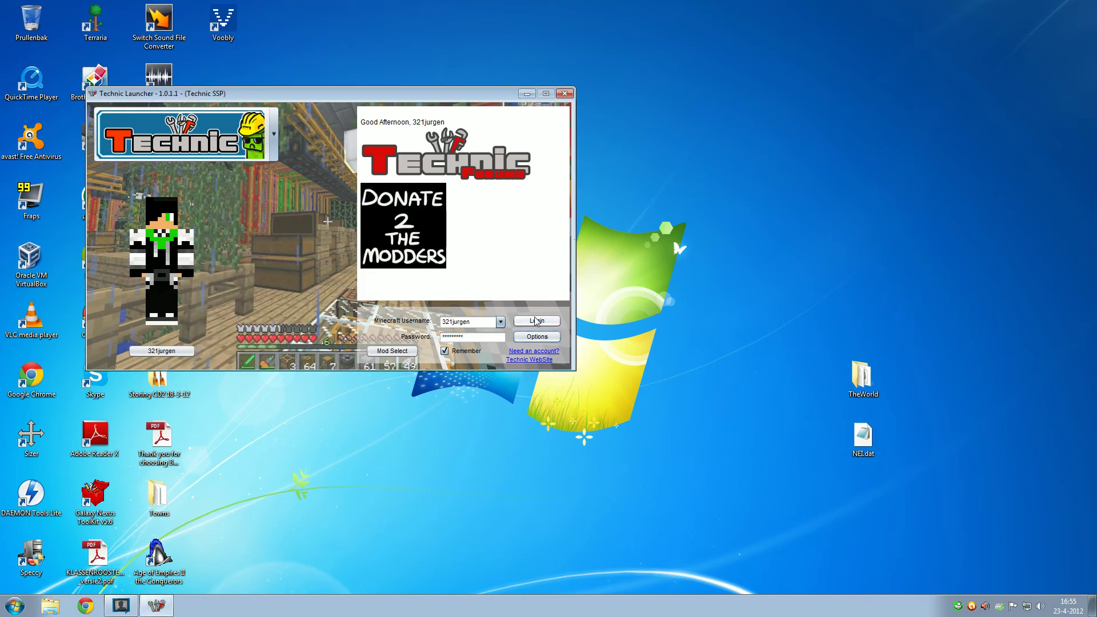